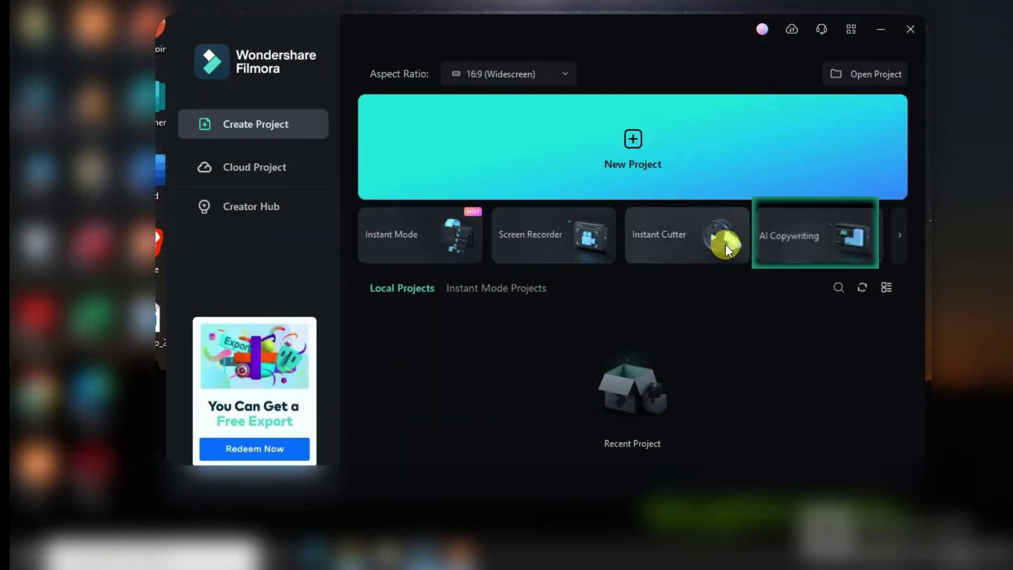
Bring up AI Copywriting, review the How to ask examples, pin it on top and move it right.
click(800, 235)
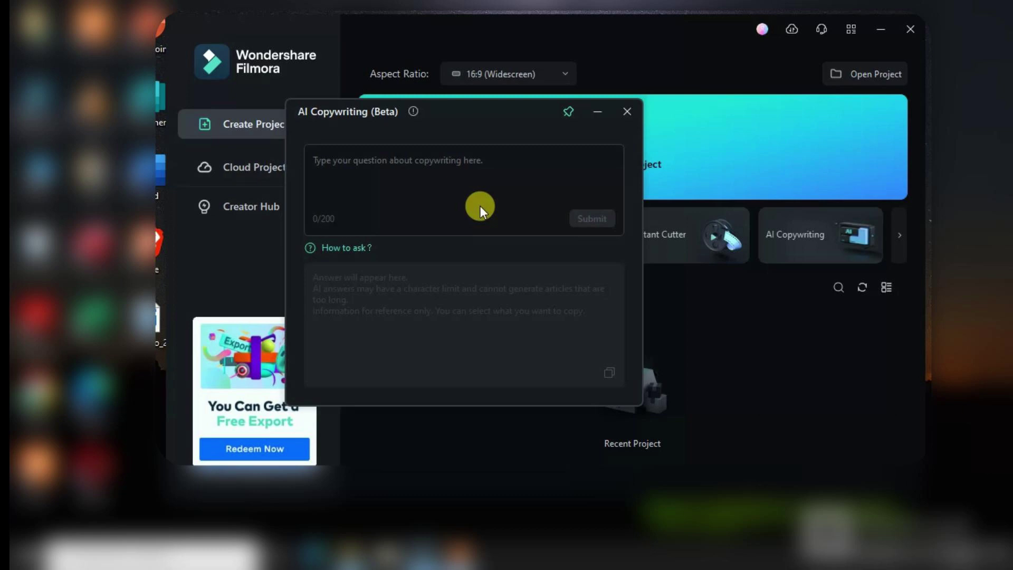
click(339, 250)
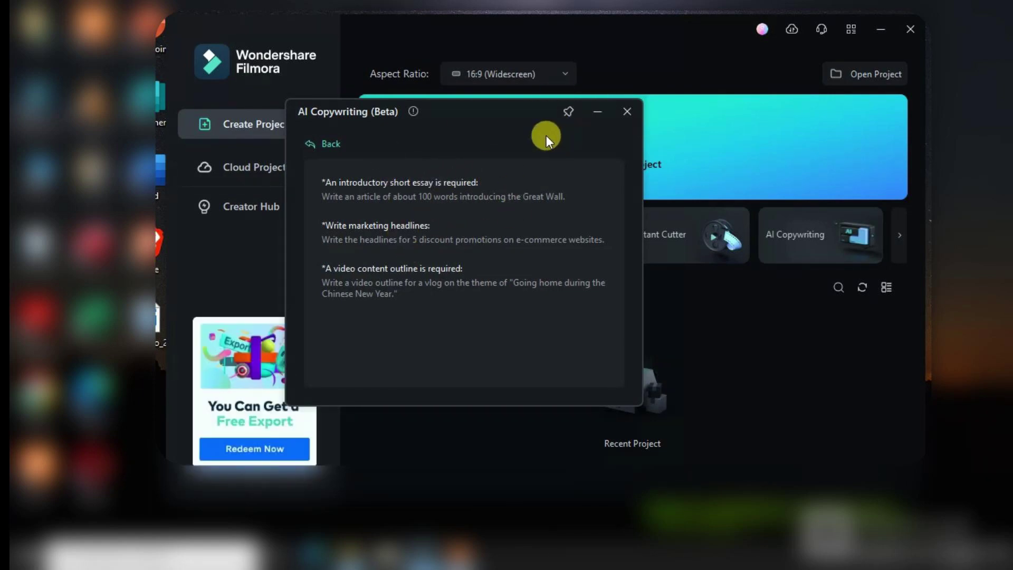
click(567, 112)
mouse_move(505, 119)
mouse_down()
mouse_move(651, 104)
mouse_move(502, 144)
mouse_move(673, 137)
mouse_move(821, 147)
mouse_move(683, 132)
mouse_up()
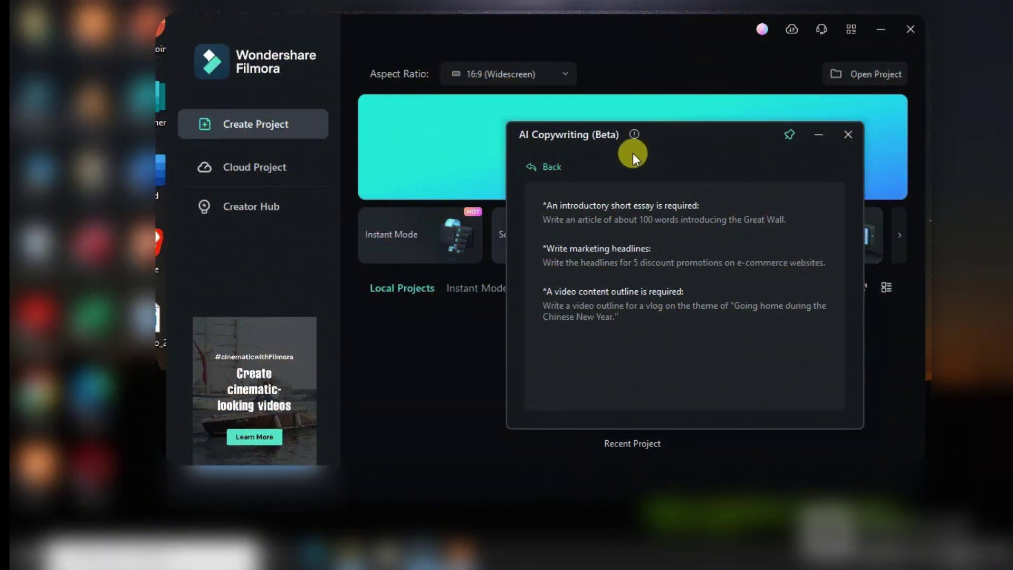
click(543, 167)
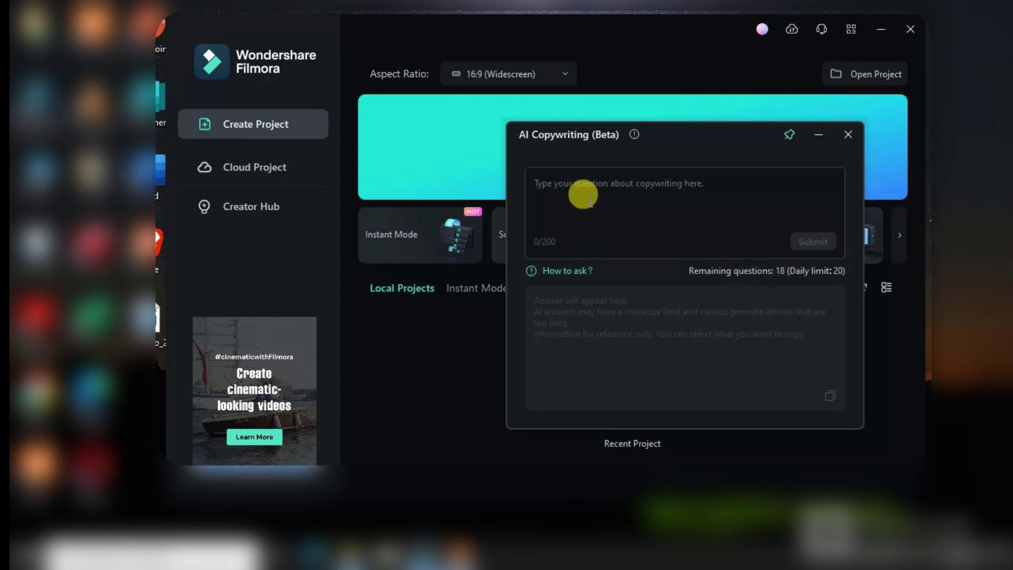
Ask the copywriting assistant 'wondershare filmora' and move its dialog to the left.
click(574, 192)
text(wond)
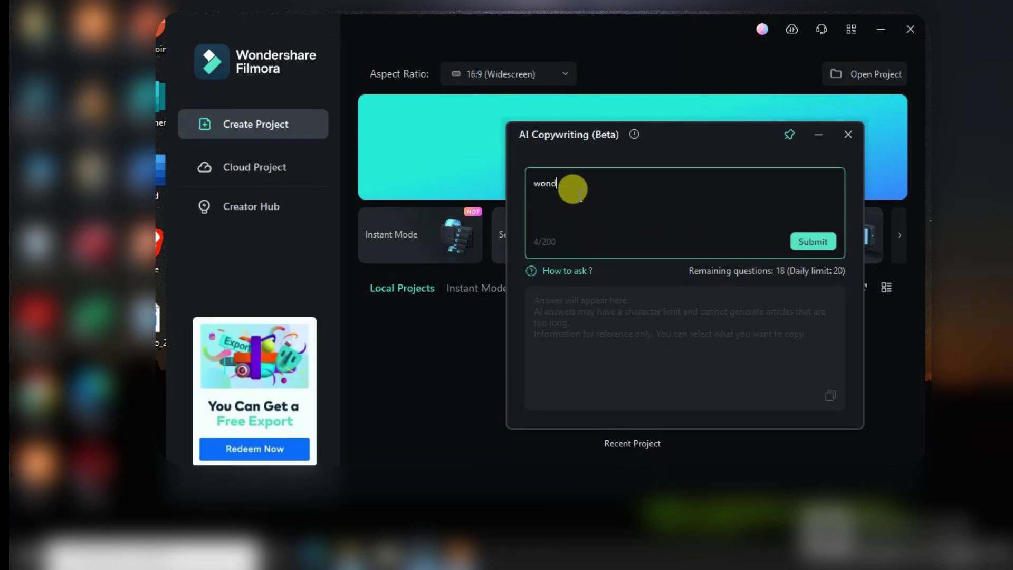
text(ershare filmora)
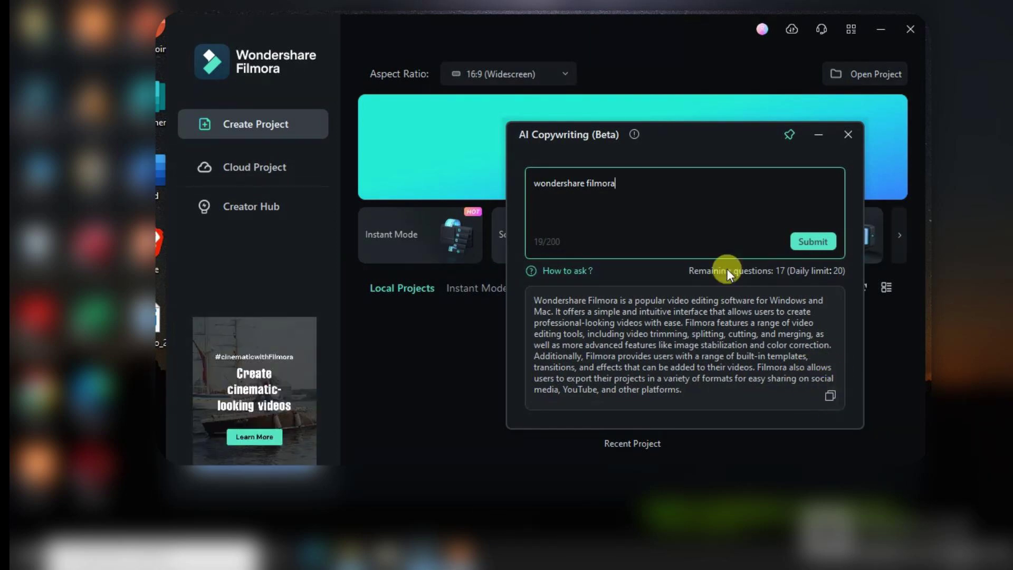
drag(681, 126, 437, 183)
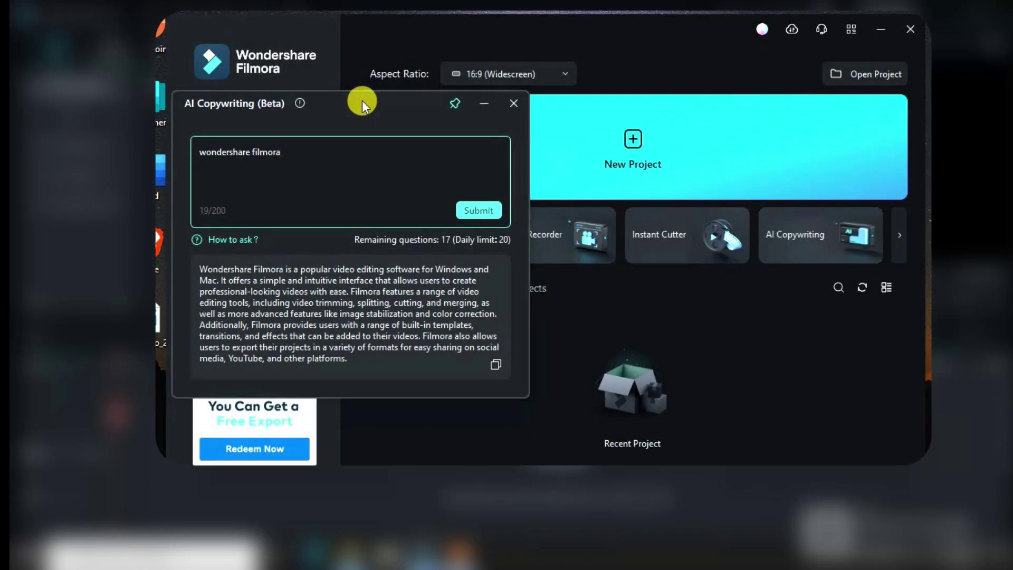
Start a new project and copy the word 'Filmora' from the AI answer.
click(545, 120)
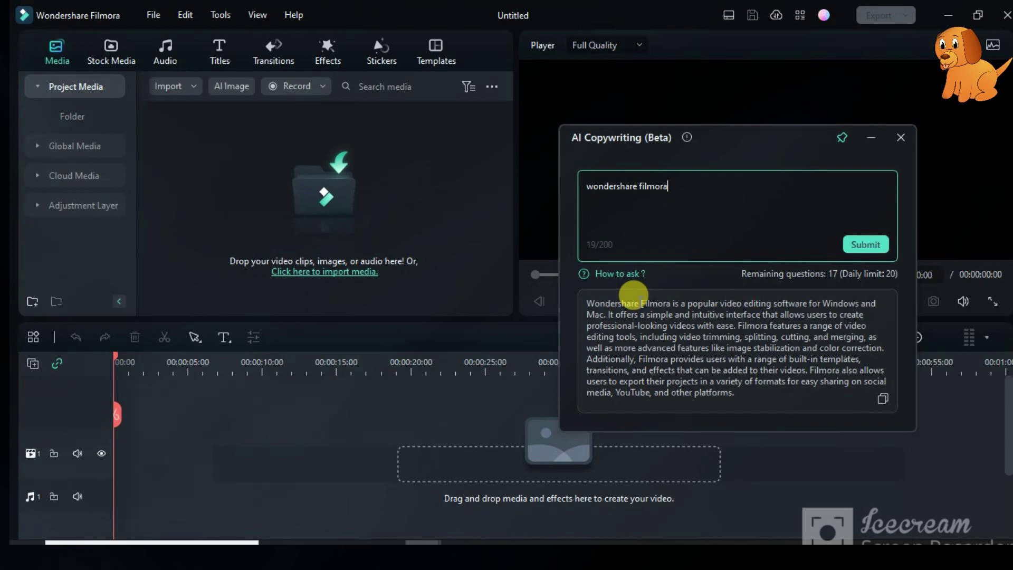
double_click(648, 300)
right_click(648, 300)
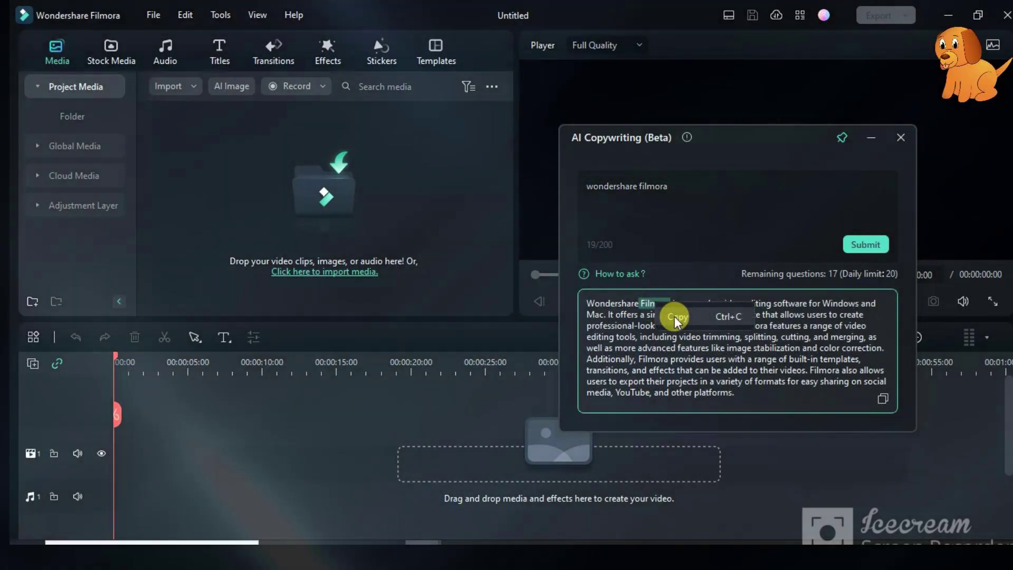
click(700, 314)
Import the portrait photo and place it at the start of the timeline.
click(170, 86)
click(194, 111)
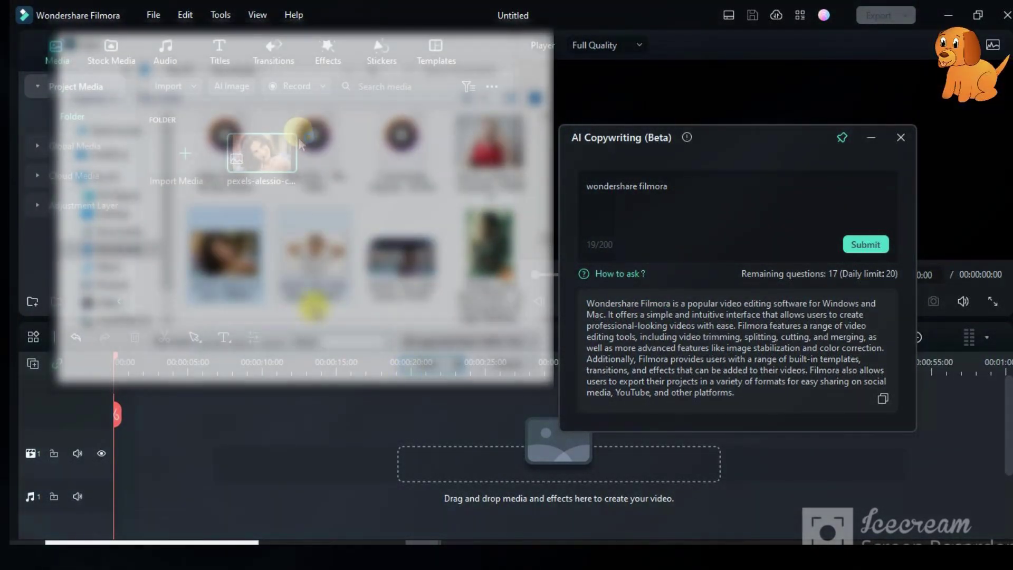
double_click(312, 299)
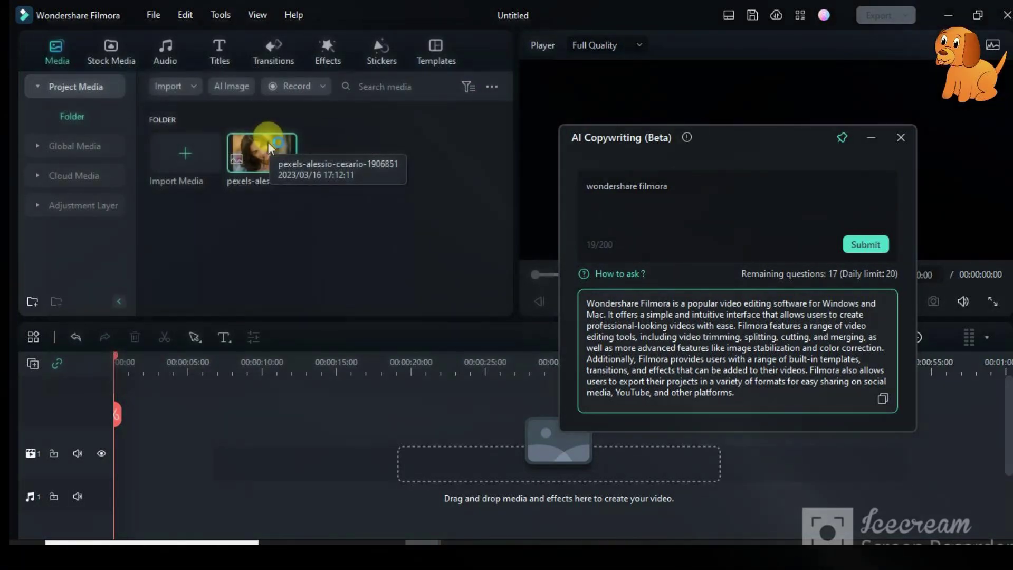
click(268, 149)
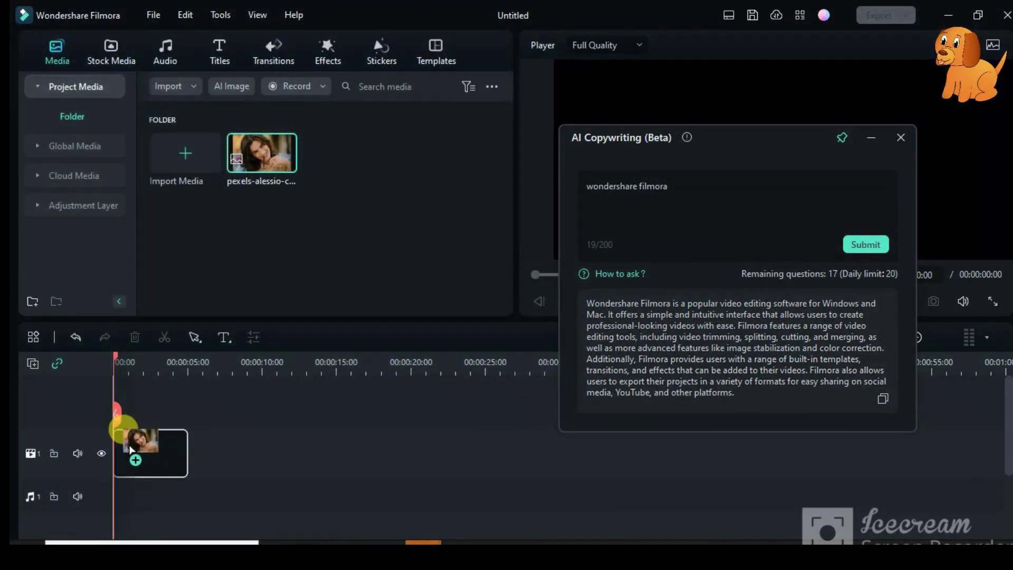
drag(180, 389, 130, 442)
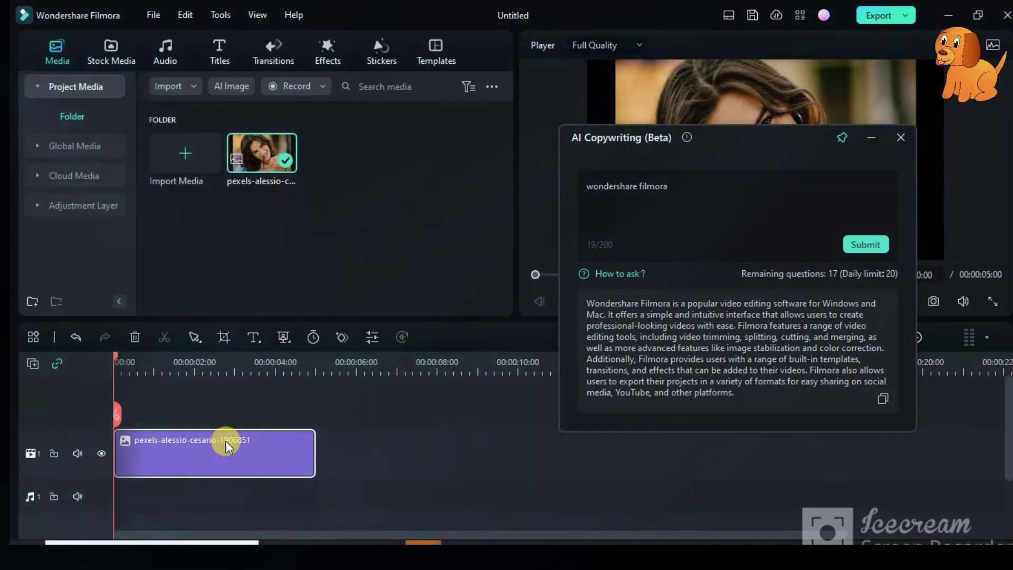
Crop the photo clip to fit the frame, close the assistant, and show the Titles library.
right_click(204, 461)
click(243, 265)
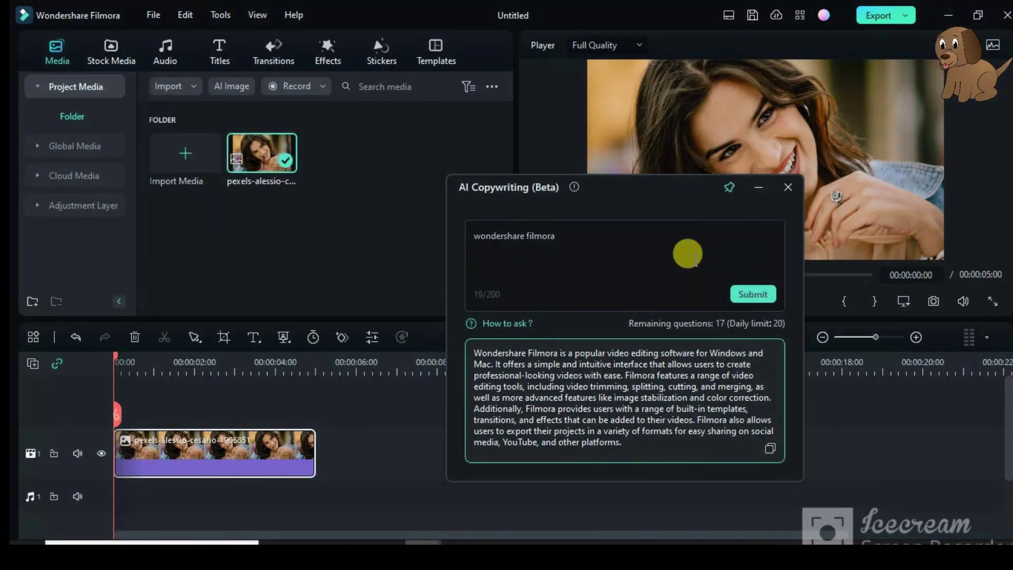
click(790, 189)
click(221, 56)
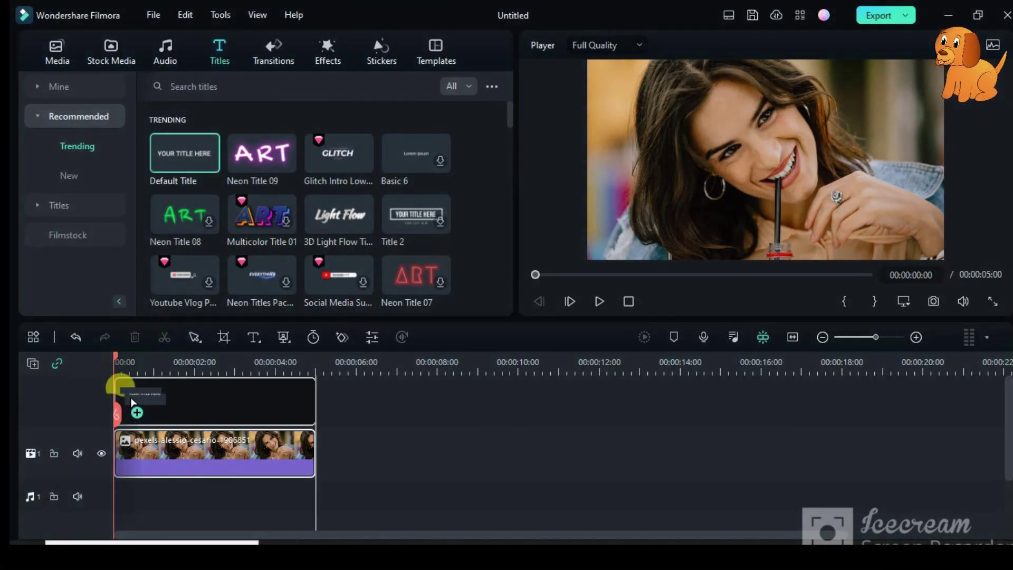
Add the default title above the photo, with taller timeline tracks, ready for text editing.
drag(148, 173, 158, 405)
right_click(48, 377)
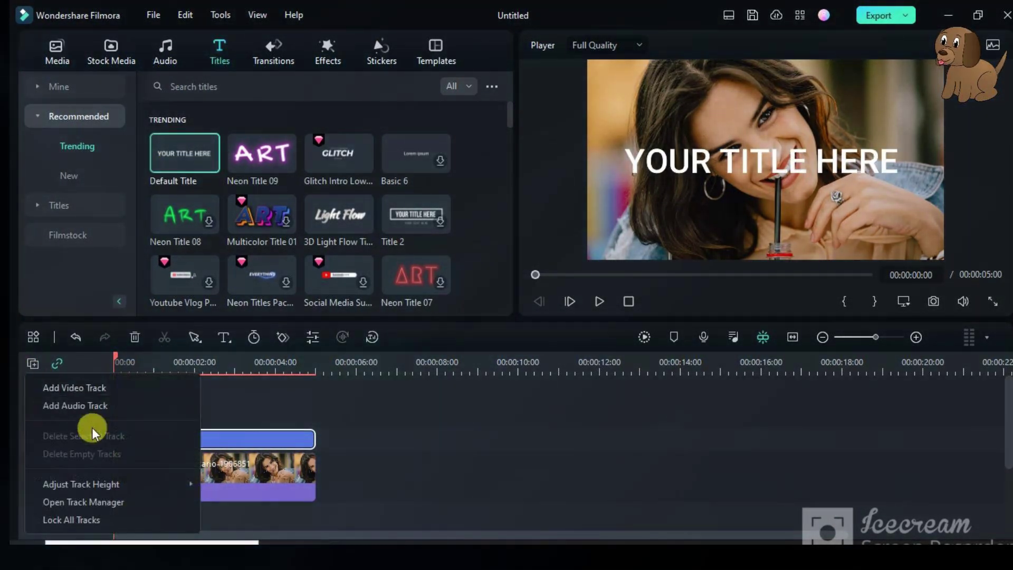
click(218, 498)
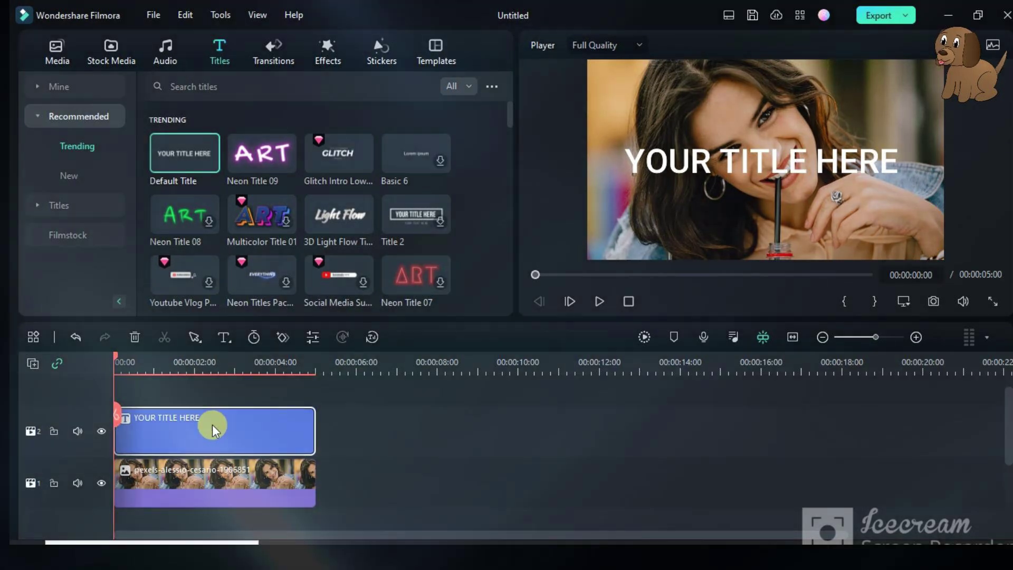
double_click(212, 424)
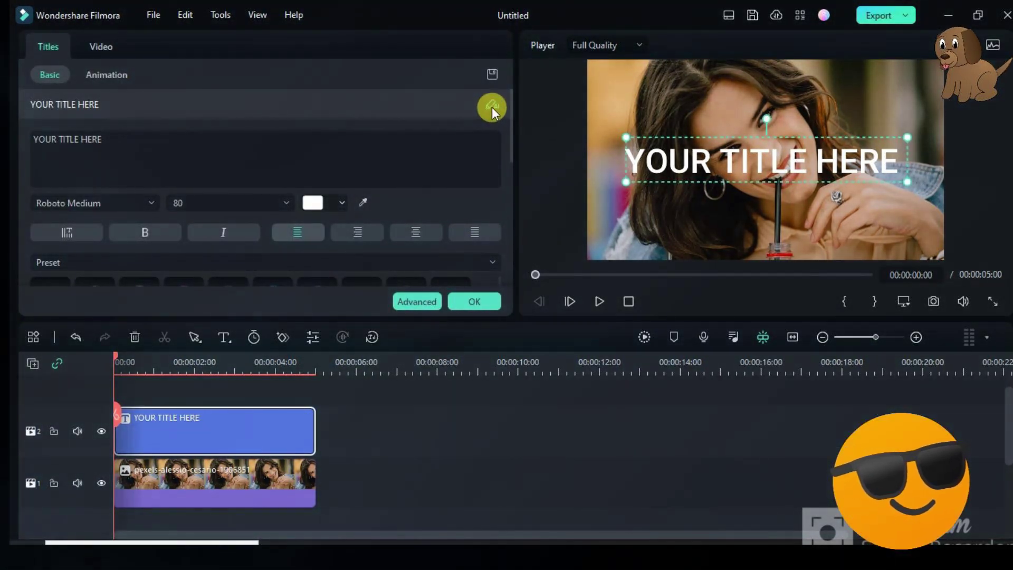
click(491, 105)
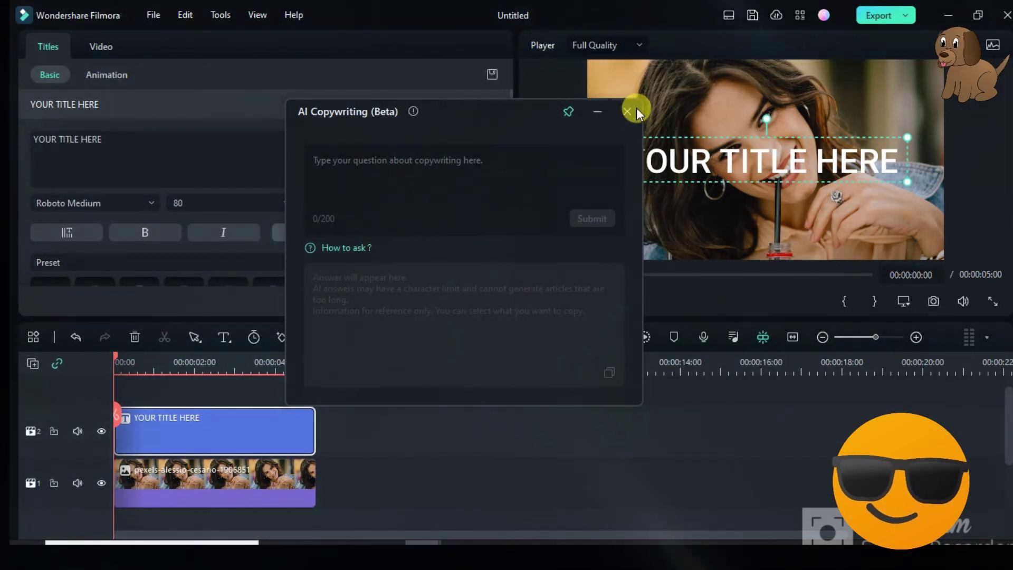
click(630, 112)
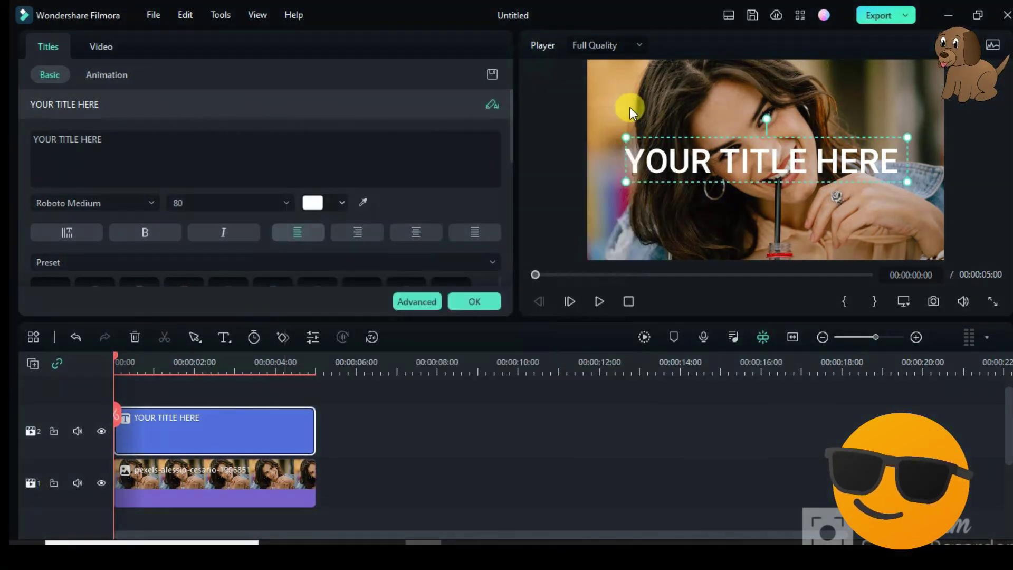
Replace 'TITLE HERE' with 'Filmora' and move the title lower over the photo.
click(40, 149)
drag(97, 128, 27, 126)
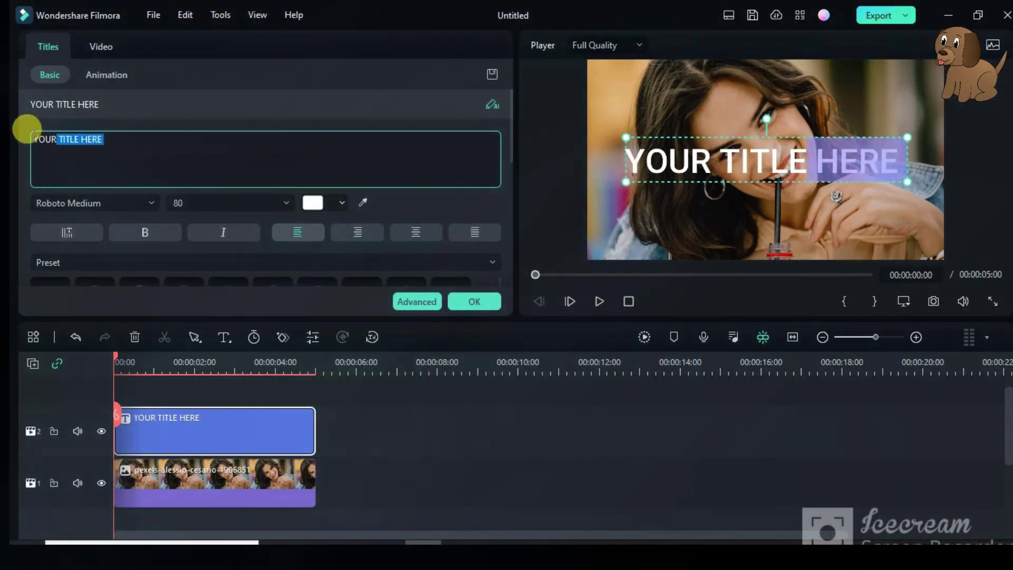
text(Filmora)
click(768, 173)
drag(767, 173, 756, 206)
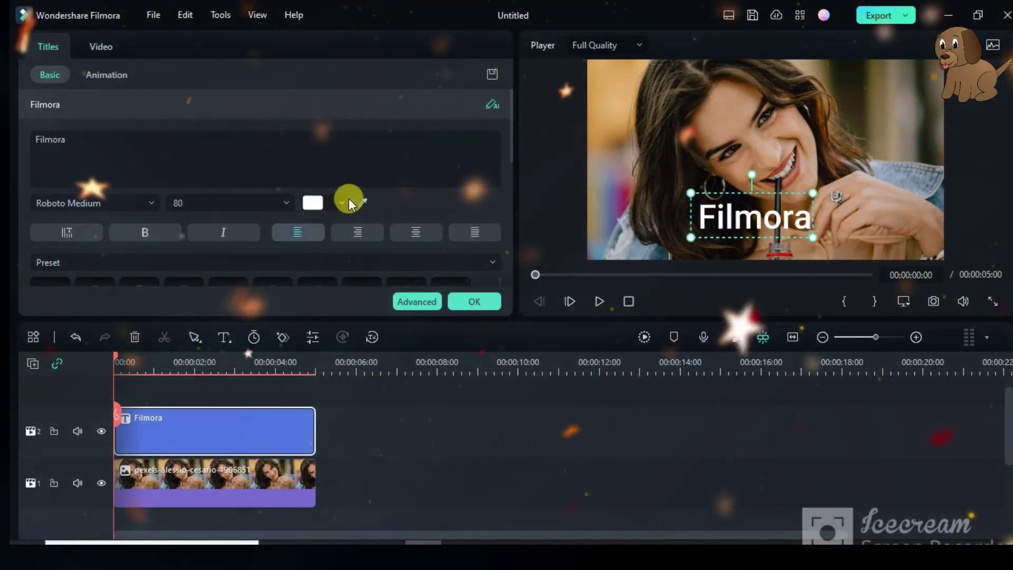
Set the Filmora title's text colour to red.
click(343, 203)
click(362, 355)
click(346, 167)
click(606, 398)
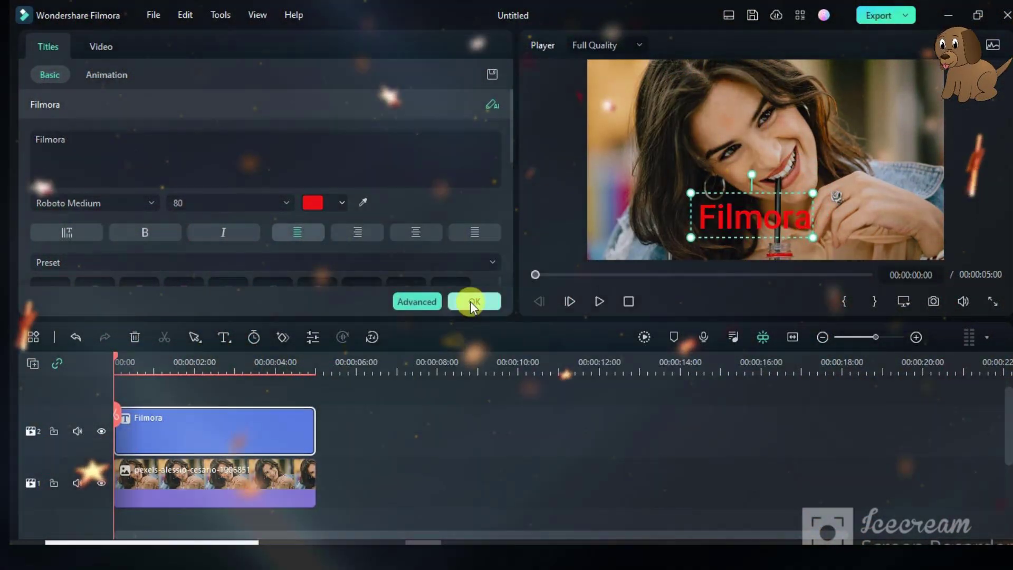
Create a Lucy-voice text-to-speech clip of the Filmora title, dismissing the Audio Stretch tip.
click(472, 302)
click(370, 336)
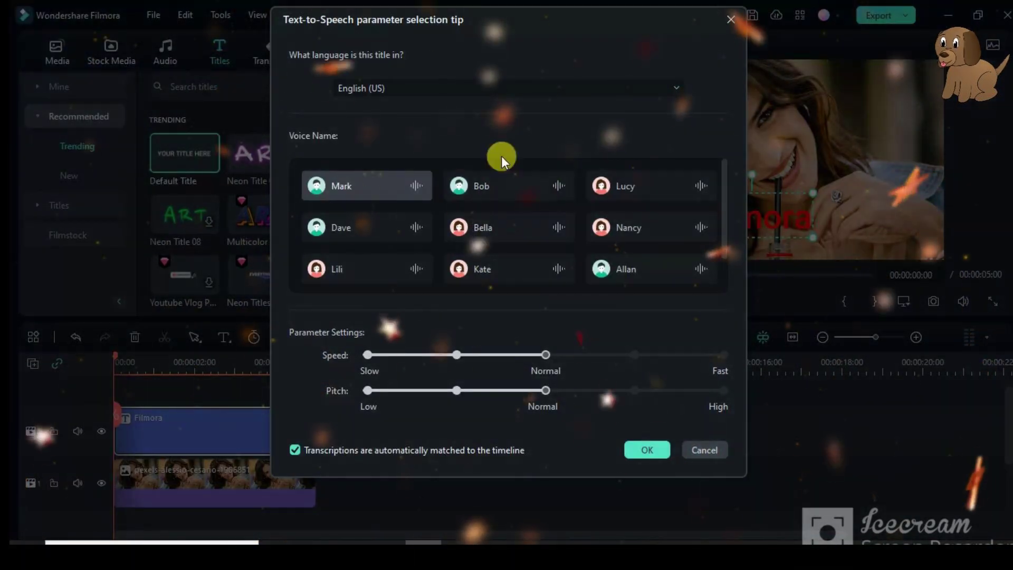
click(627, 186)
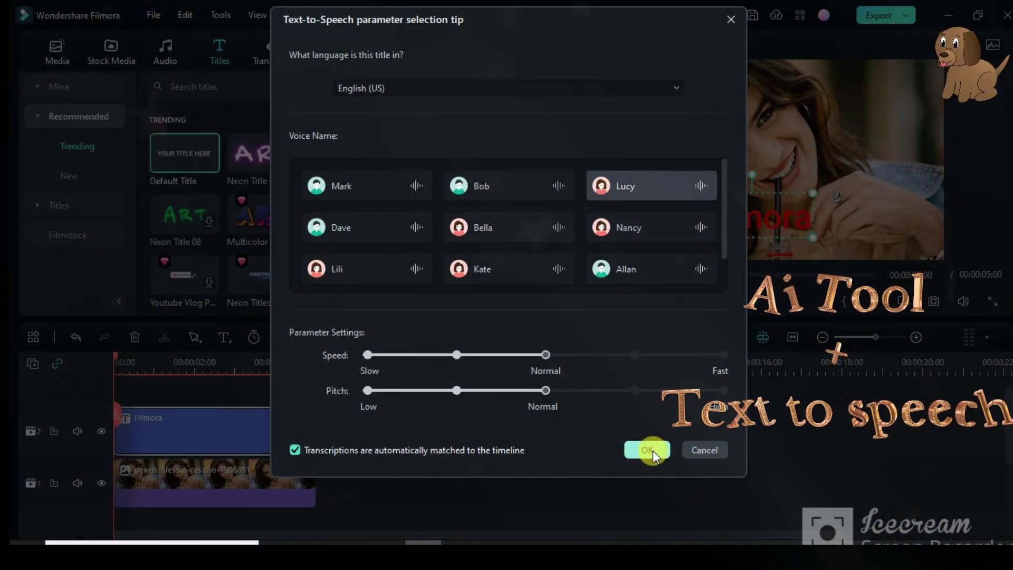
click(647, 450)
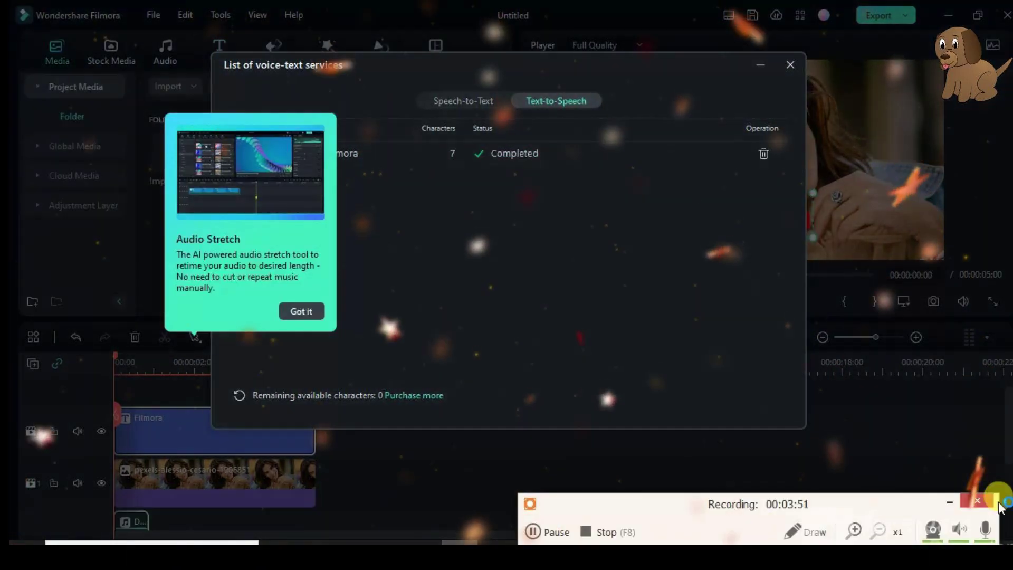
click(300, 310)
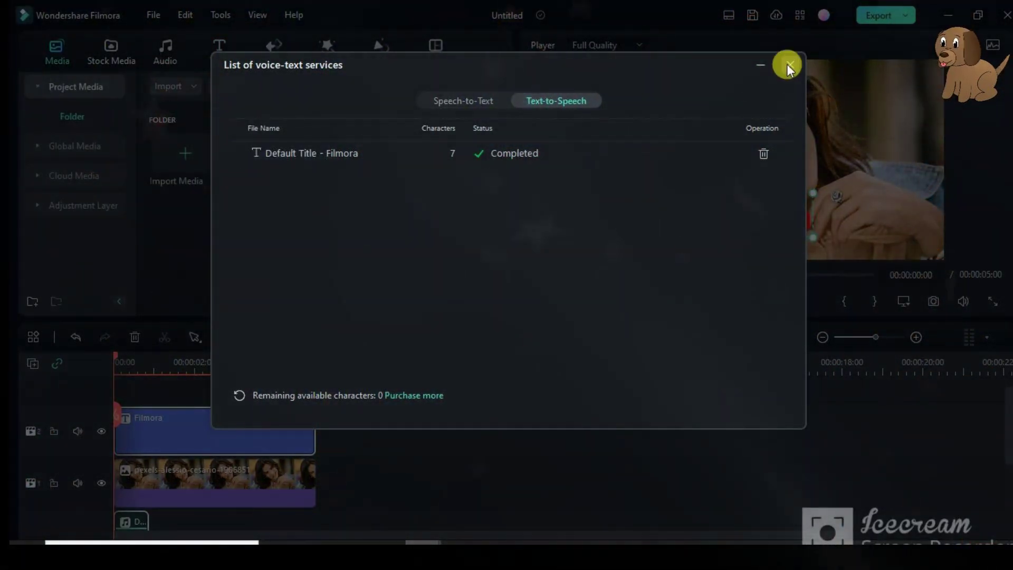
click(789, 64)
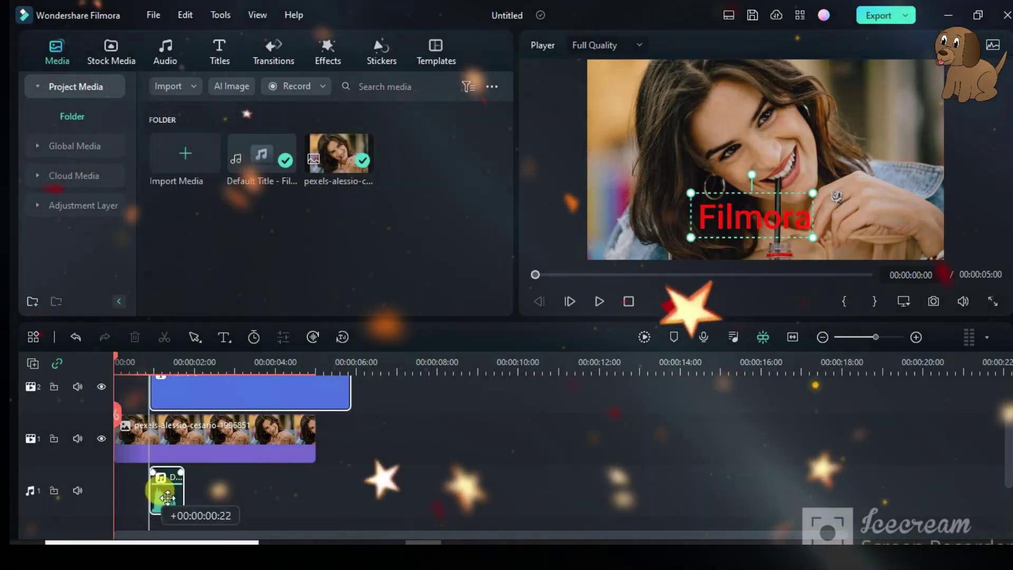
Shift the title and voiceover later, render a preview, and make the tracks shorter.
drag(131, 468, 186, 480)
click(644, 337)
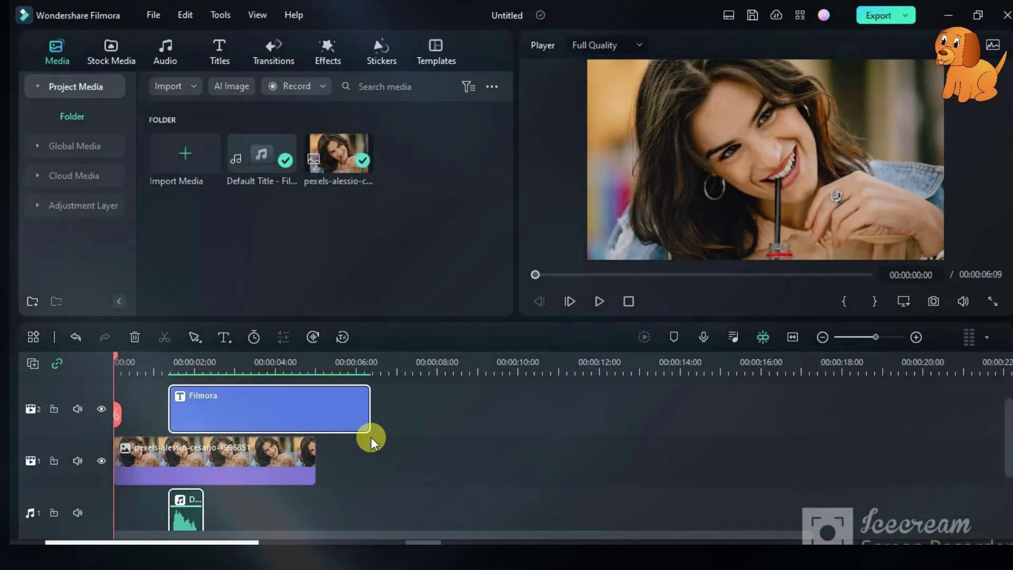
click(32, 363)
mouse_move(81, 484)
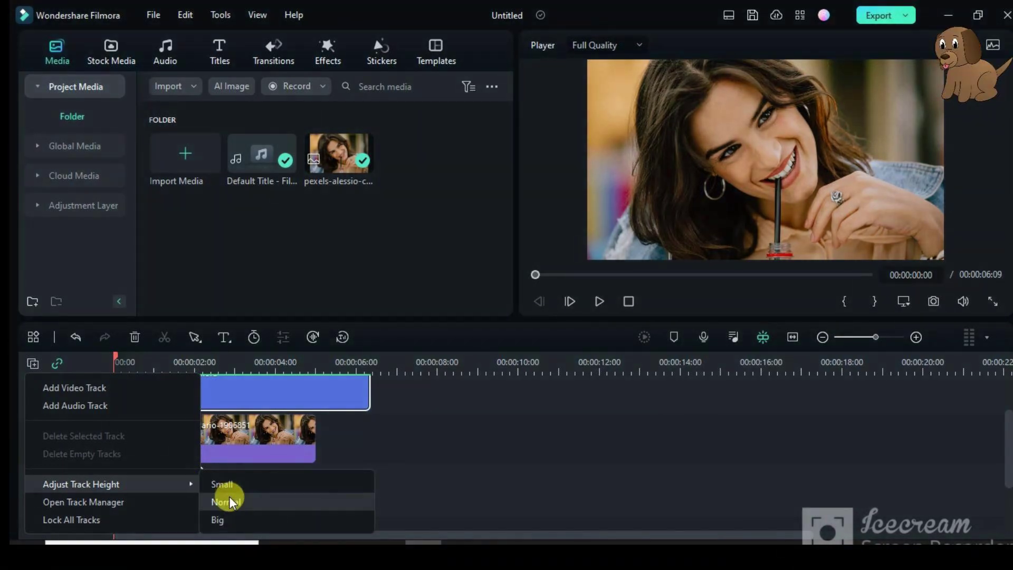
click(221, 481)
Play back the project, then delete all clips from the timeline.
click(597, 303)
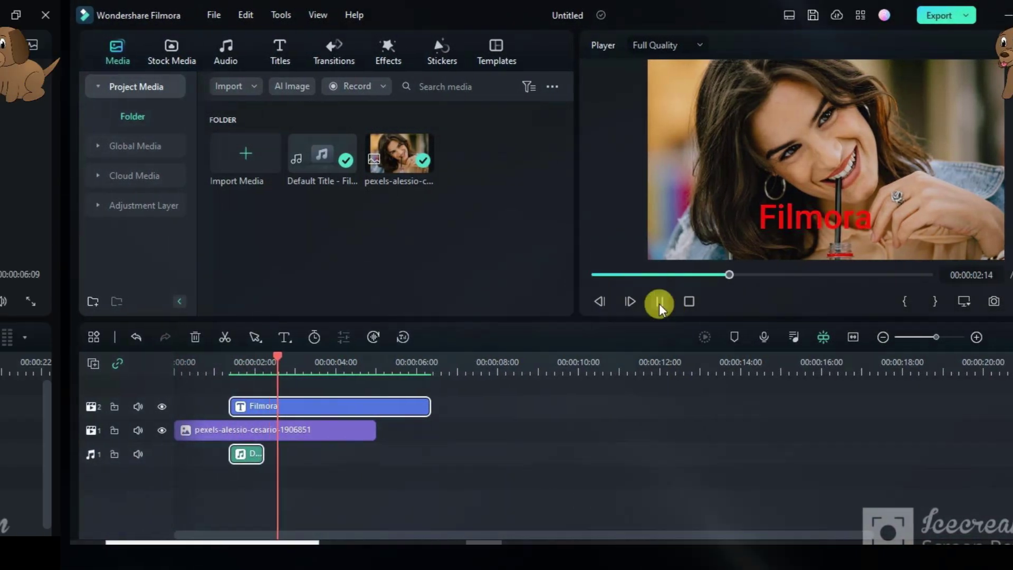
click(661, 307)
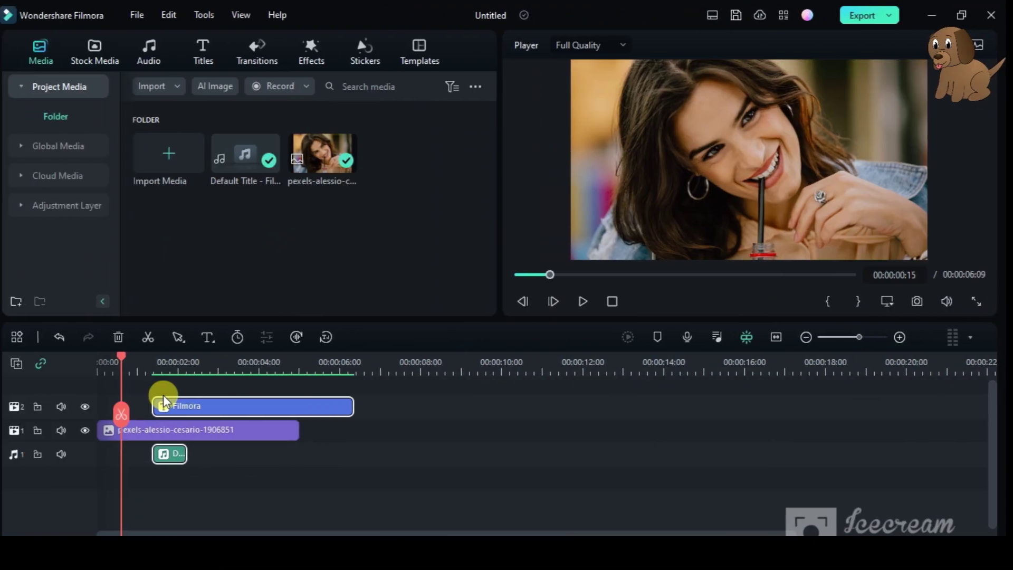
click(198, 434)
click(127, 338)
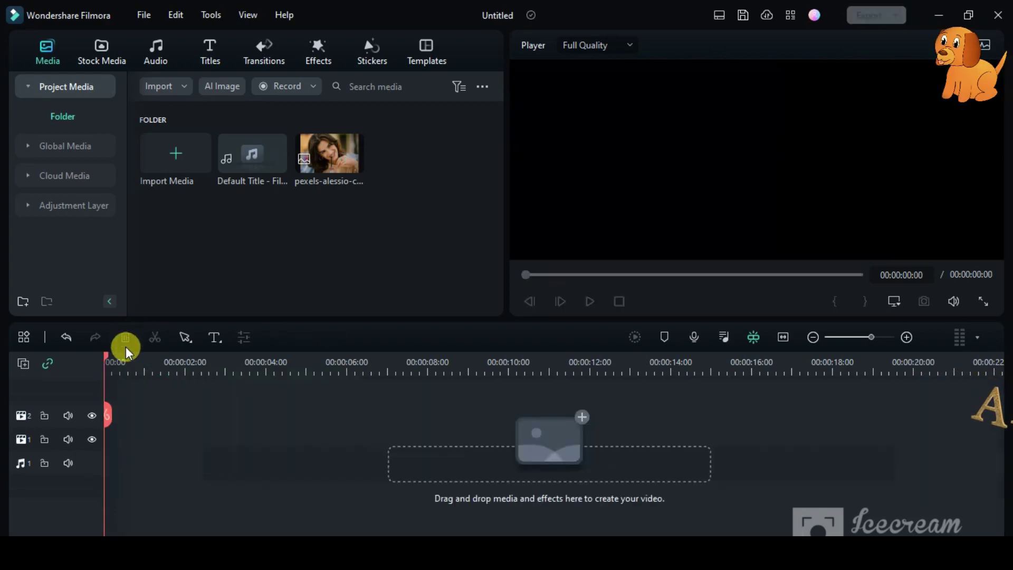
Generate an AI image from the prompt 'cars' and download it.
click(216, 88)
text(cars)
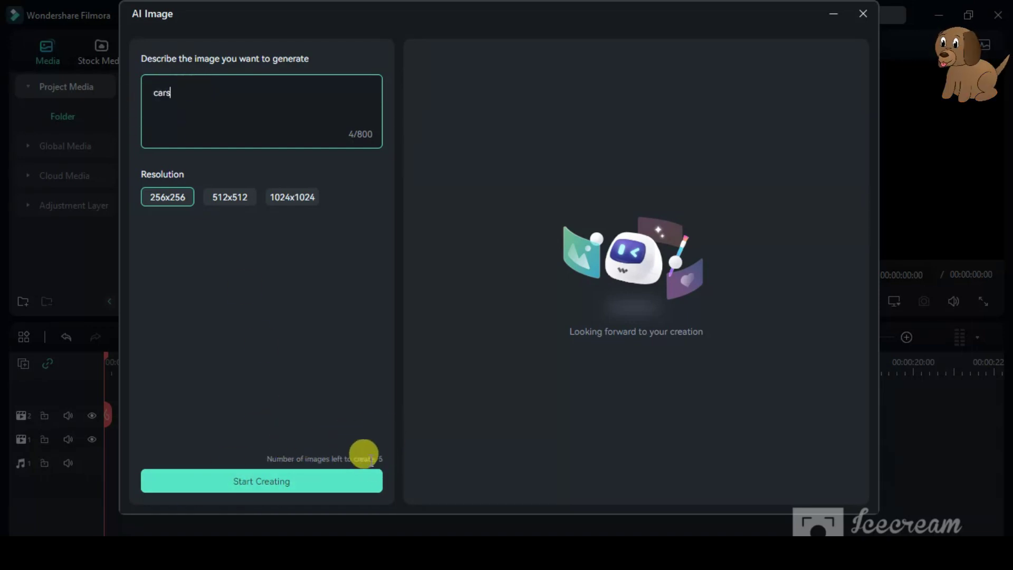
click(266, 482)
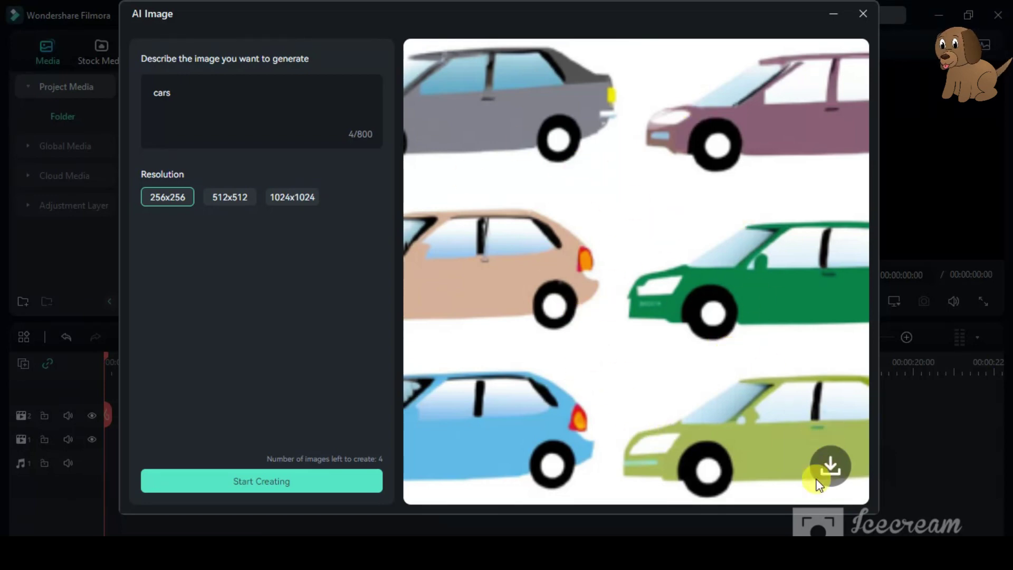
click(830, 460)
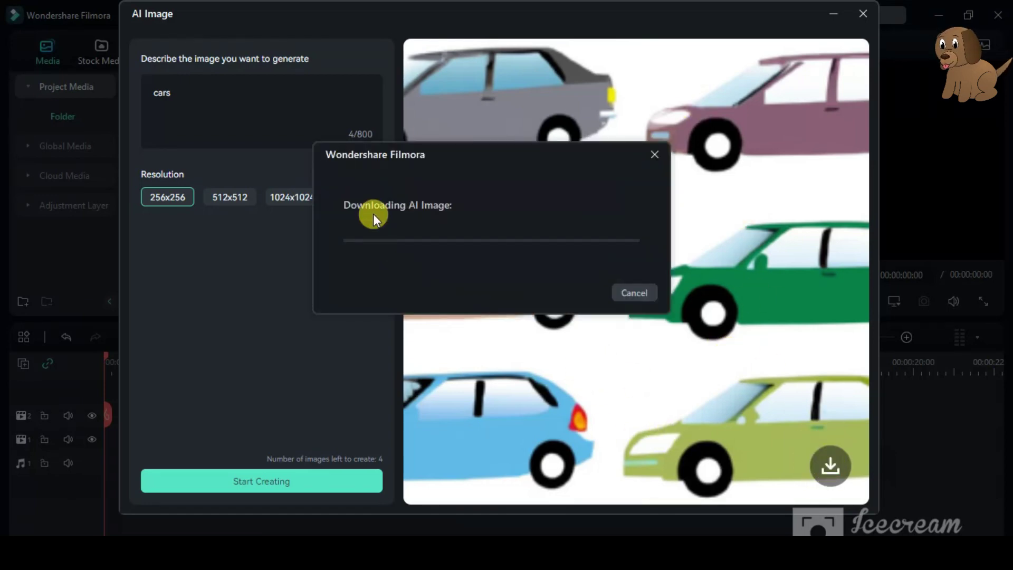